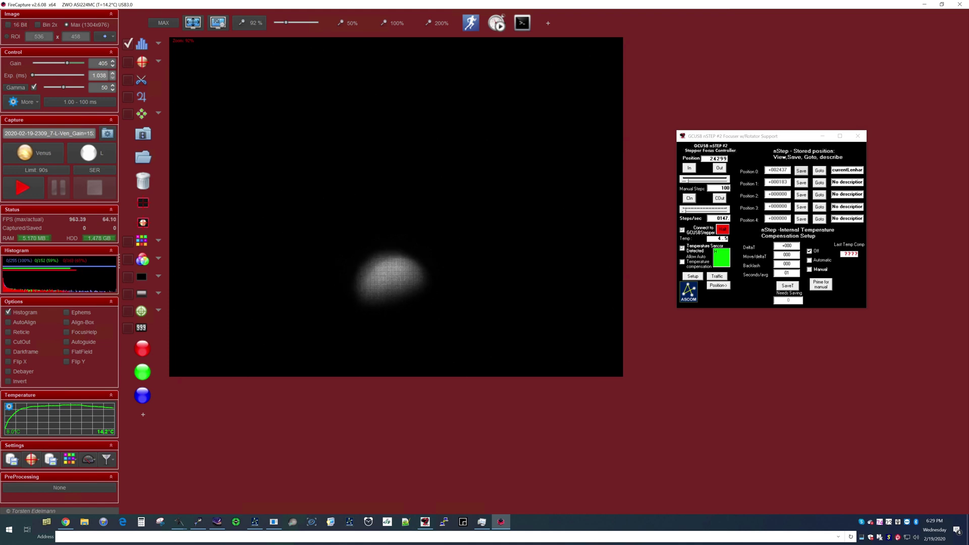
- Bring up the iOptron Commander mount panel, nudge the mount to centre Venus in the camera view, and minimize the panel
{"action": "left_click", "coordinate": [178, 522]}
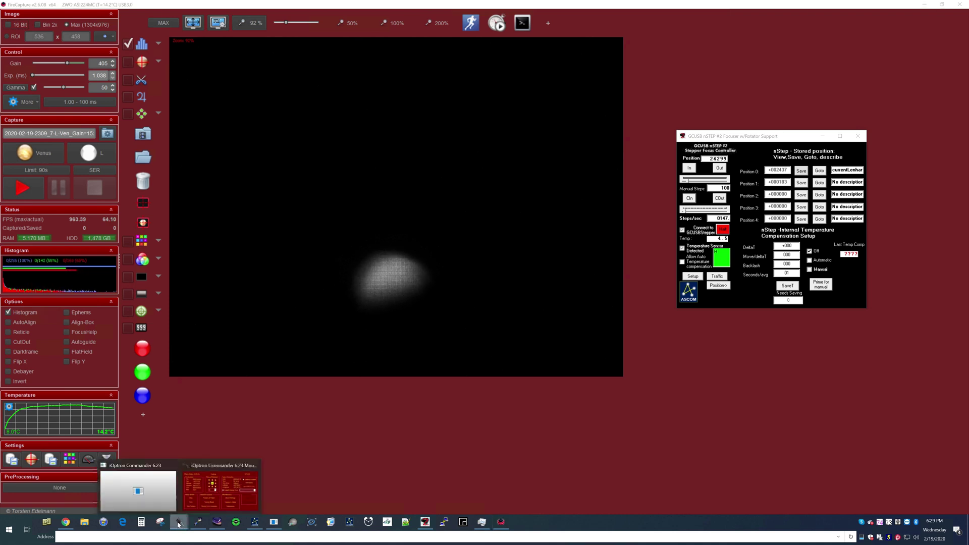
{"action": "left_click", "coordinate": [209, 495]}
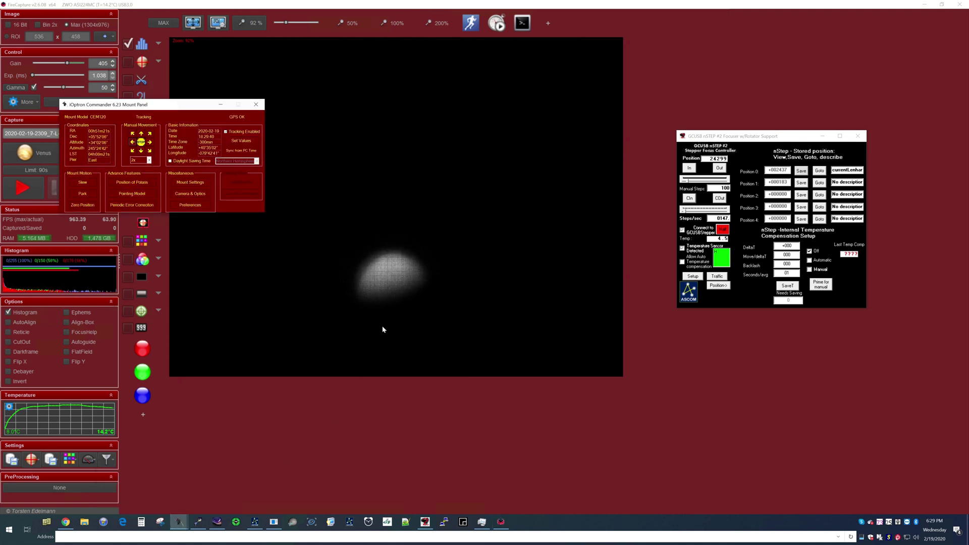
{"action": "left_click", "coordinate": [142, 151]}
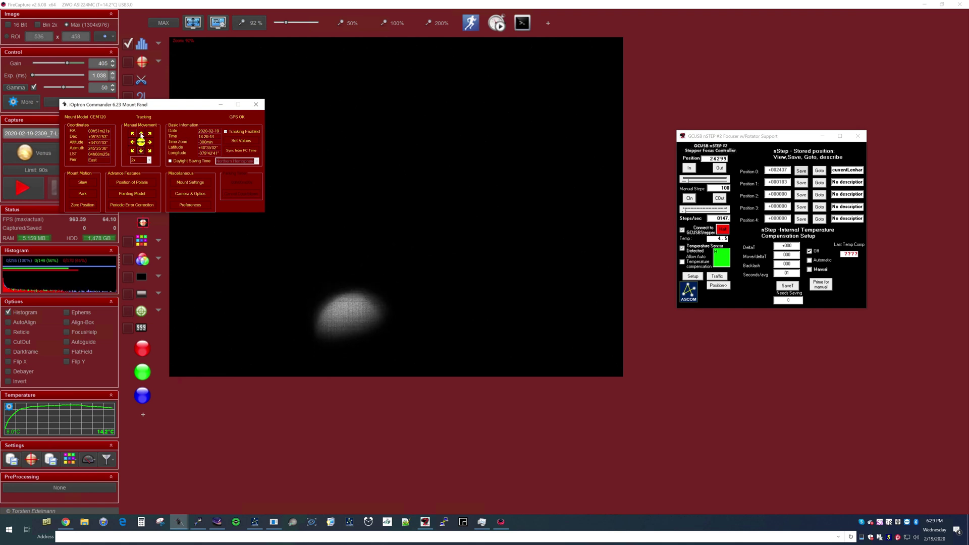
{"action": "left_click", "coordinate": [141, 136]}
{"action": "left_click", "coordinate": [221, 104]}
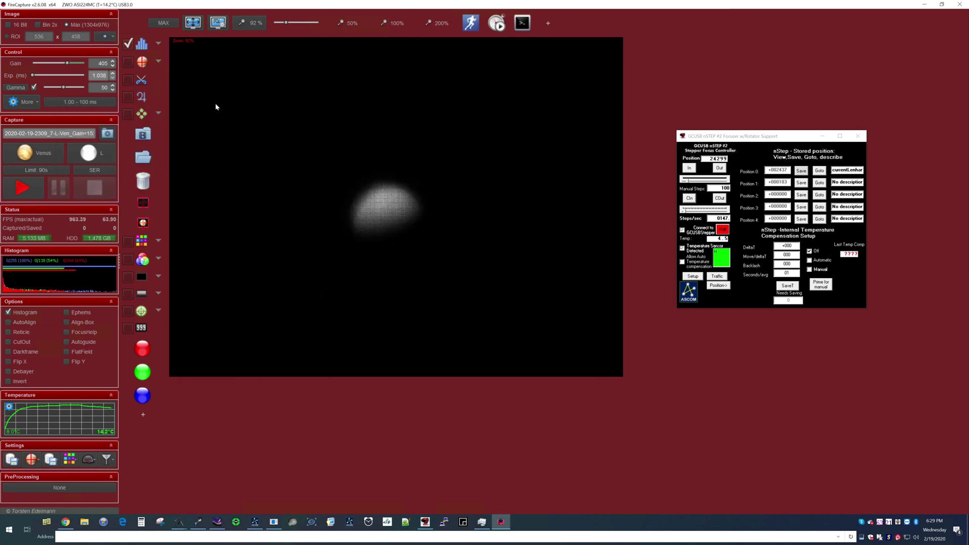
- Check the colour offset of Venus with the ADC tuning overlay and turn the overlay off
{"action": "left_click", "coordinate": [128, 261]}
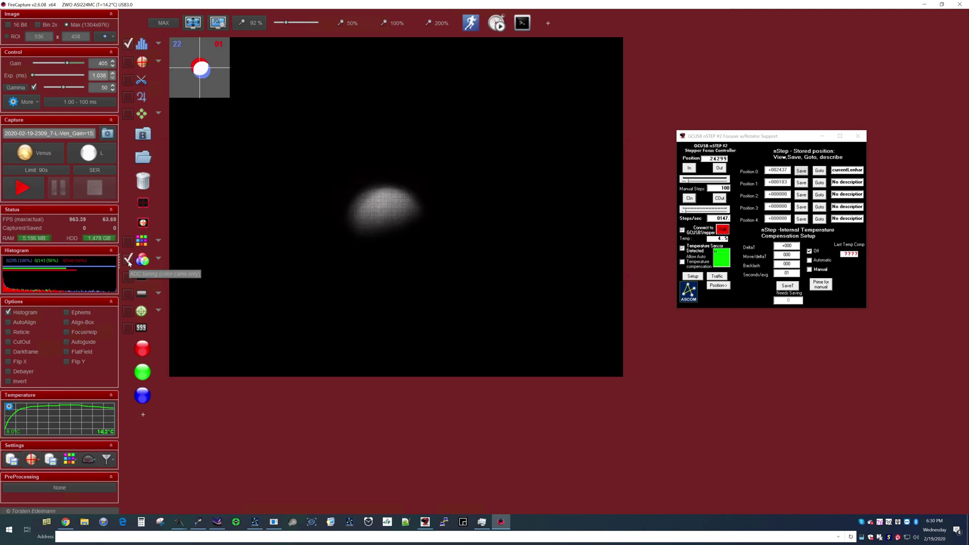
{"action": "left_click", "coordinate": [128, 259]}
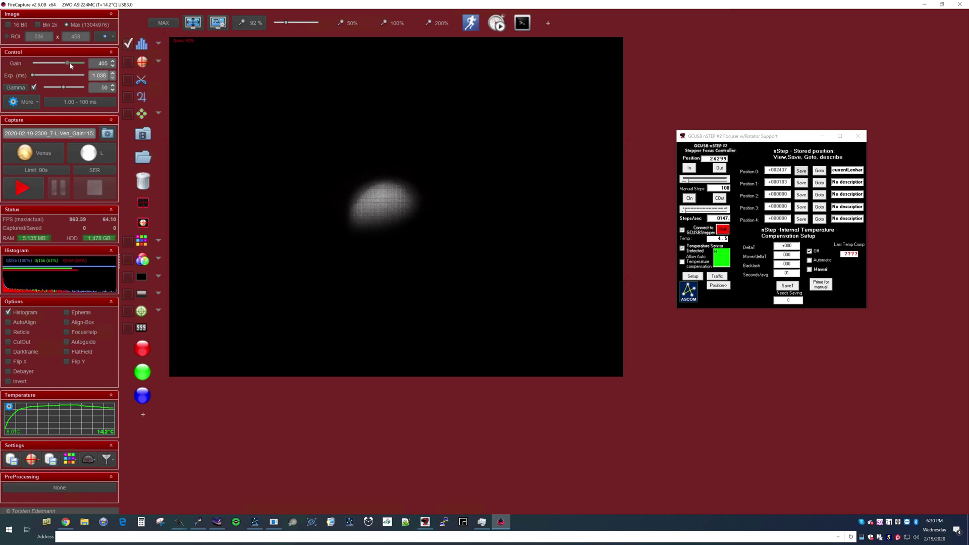
- Set the camera gain to 459 and the exposure to 1.000 ms
{"action": "left_click_drag", "start_coordinate": [69, 64], "coordinate": [105, 75]}
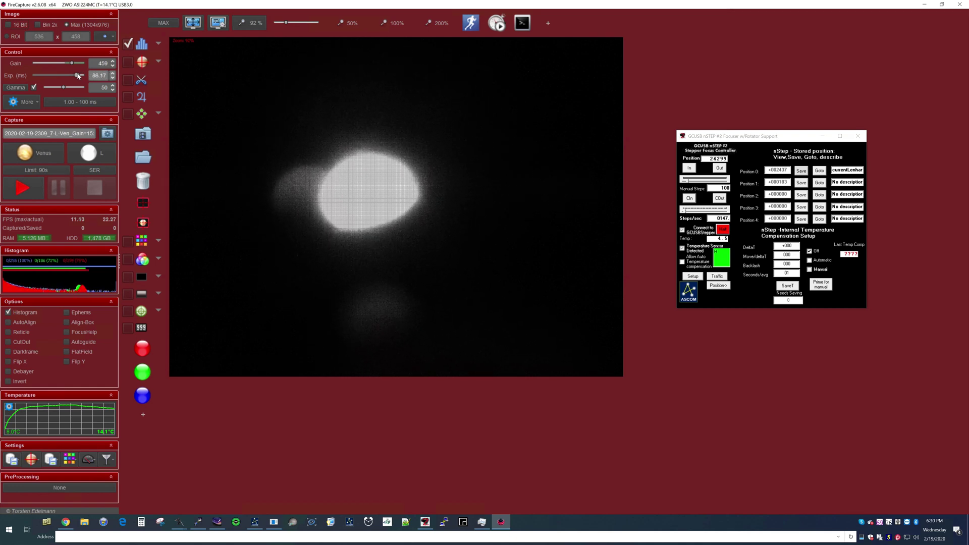
{"action": "left_click_drag", "start_coordinate": [63, 75], "coordinate": [35, 75]}
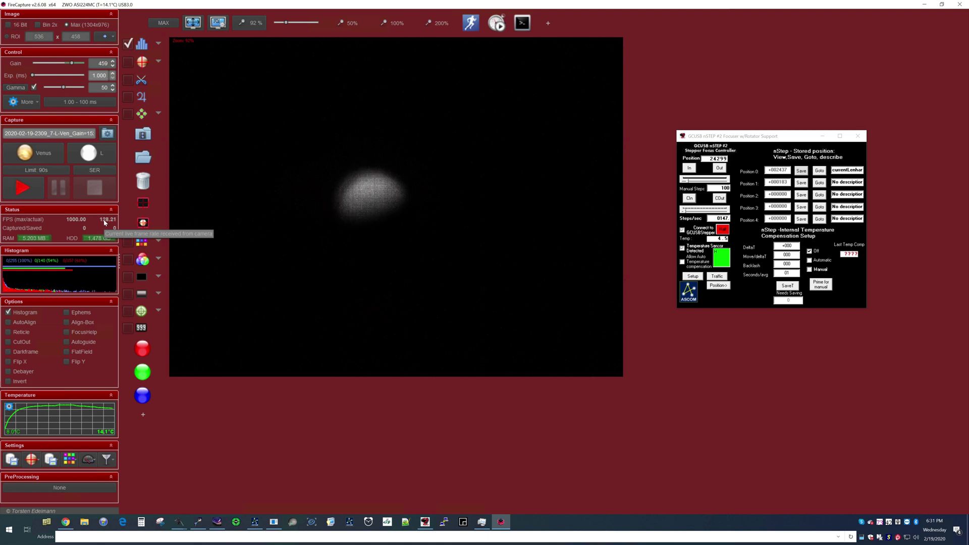
- Set the manual step size of the nSTEP focuser to 50
{"action": "left_click_drag", "start_coordinate": [743, 142], "coordinate": [732, 143]}
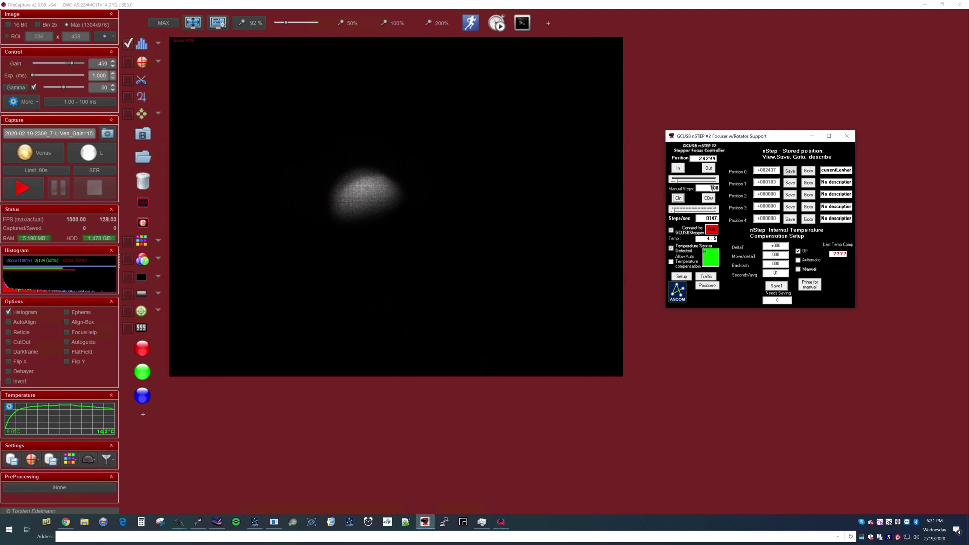
{"action": "left_click_drag", "start_coordinate": [706, 188], "coordinate": [727, 190]}
{"action": "type", "text": "50"}
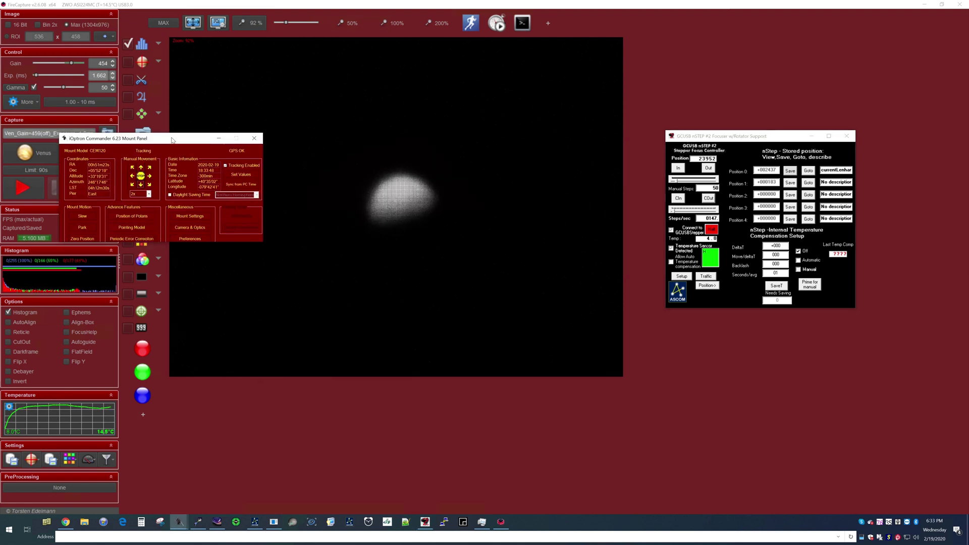
- Switch to Stellarium, select Sync as the telescope in the slew dialog for Venus, and minimize Stellarium
{"action": "left_click_drag", "start_coordinate": [171, 137], "coordinate": [172, 209]}
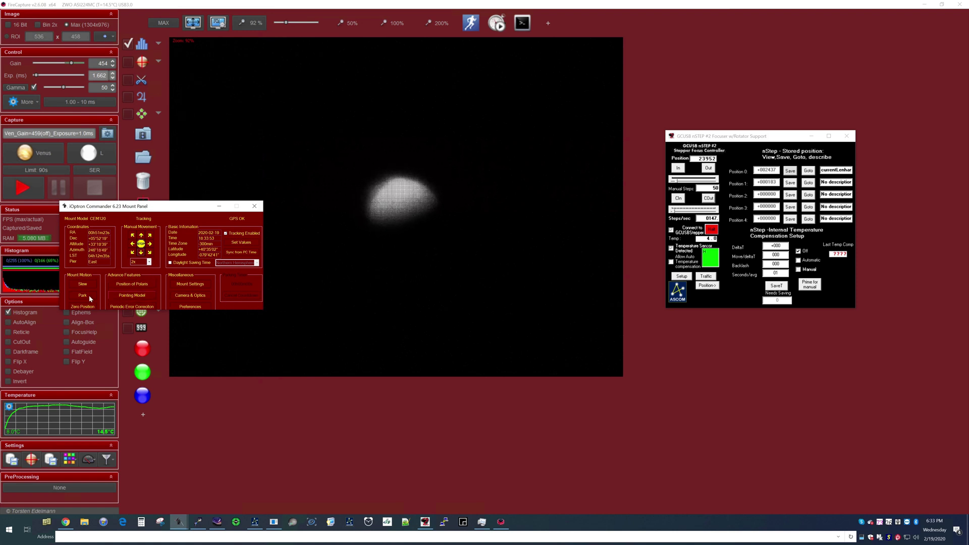
{"action": "left_click", "coordinate": [219, 526]}
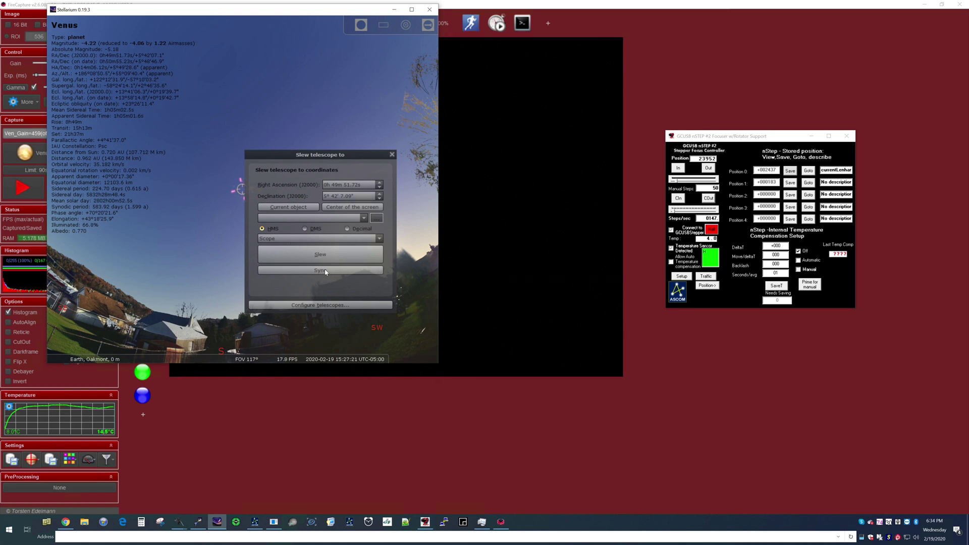
{"action": "left_click", "coordinate": [335, 242]}
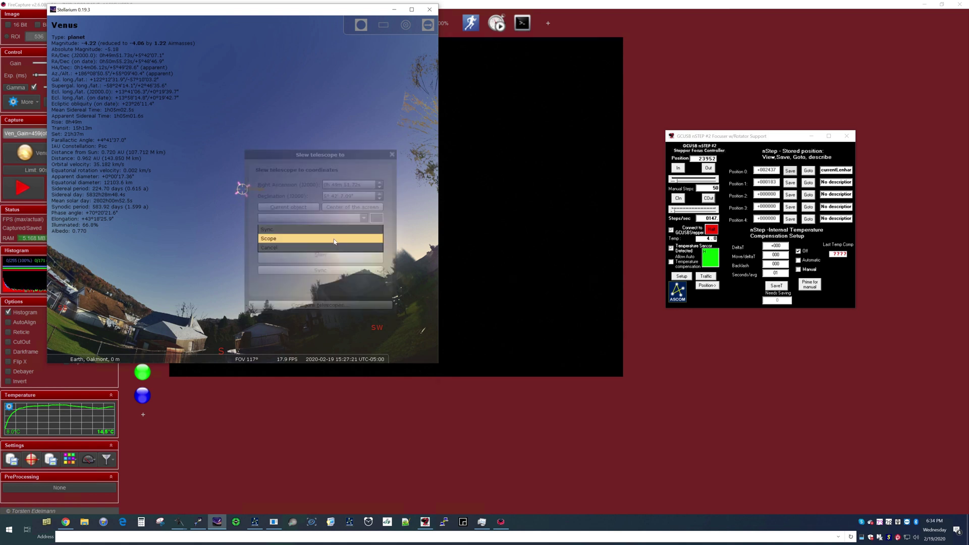
{"action": "left_click", "coordinate": [307, 231]}
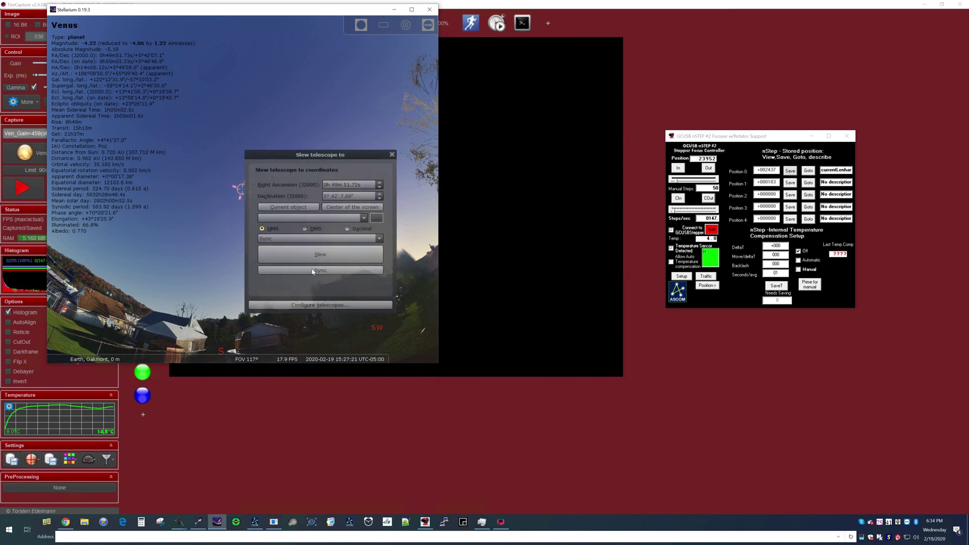
{"action": "left_click", "coordinate": [292, 240]}
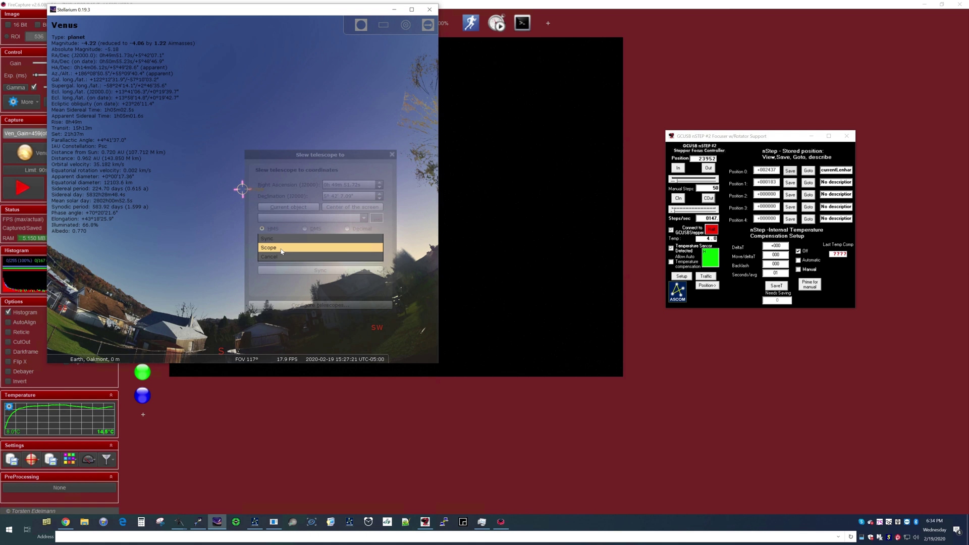
{"action": "left_click", "coordinate": [282, 248]}
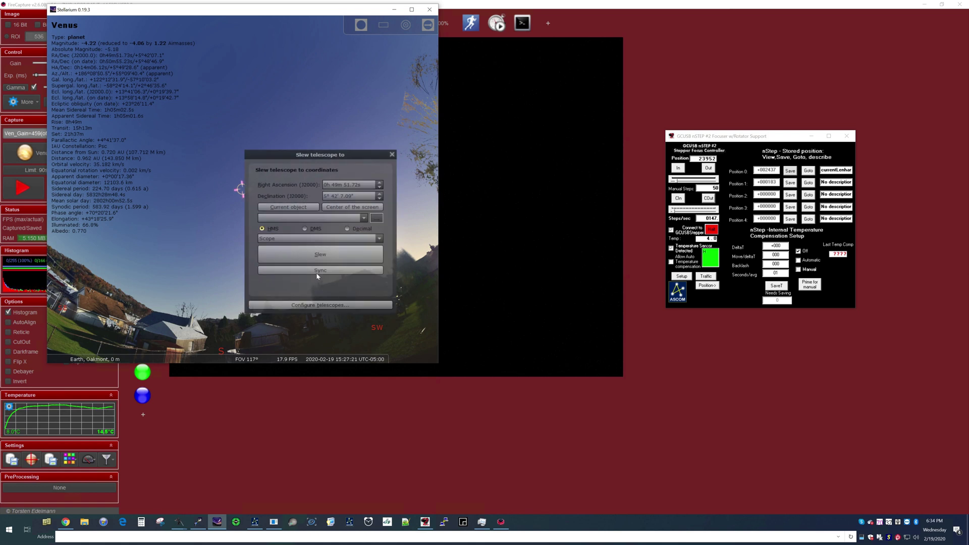
{"action": "left_click", "coordinate": [300, 240]}
{"action": "left_click", "coordinate": [299, 230]}
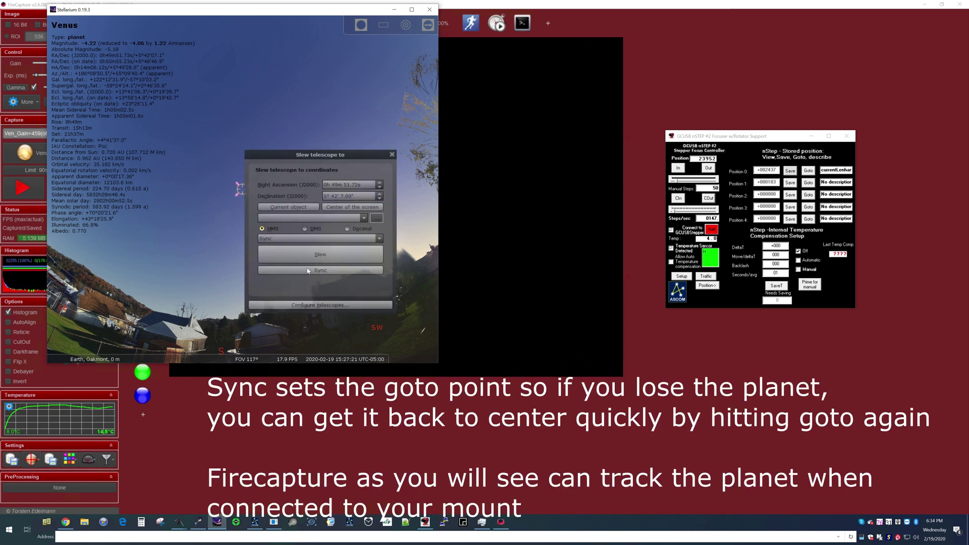
{"action": "left_click", "coordinate": [396, 11]}
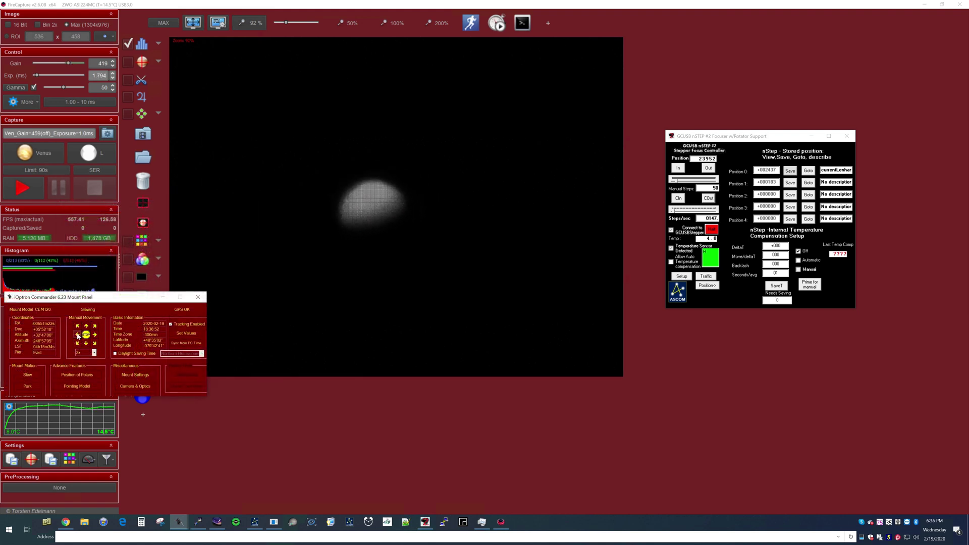
- Crop the capture area to a 648 x 488 ROI and centre Venus in it using the mount's manual movement controls
{"action": "left_click", "coordinate": [77, 335]}
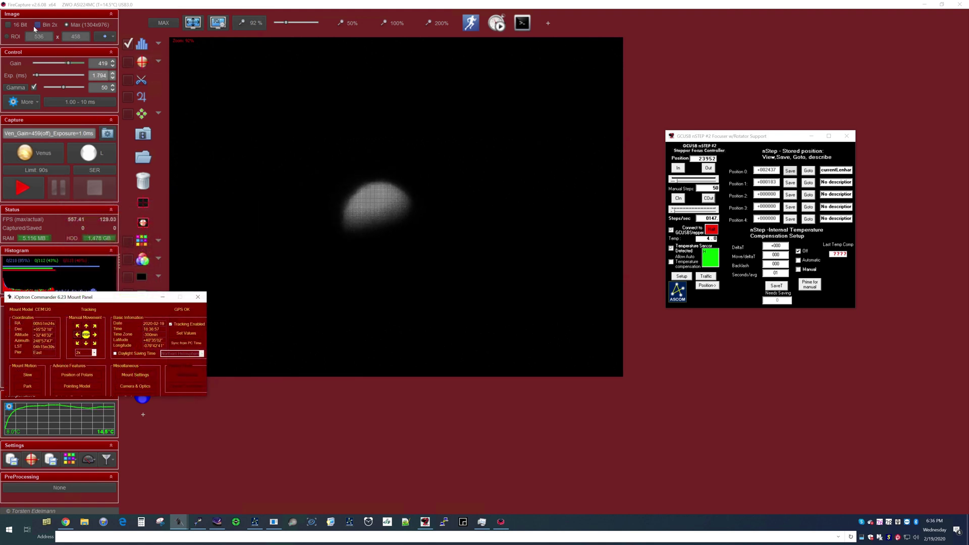
{"action": "left_click", "coordinate": [6, 37]}
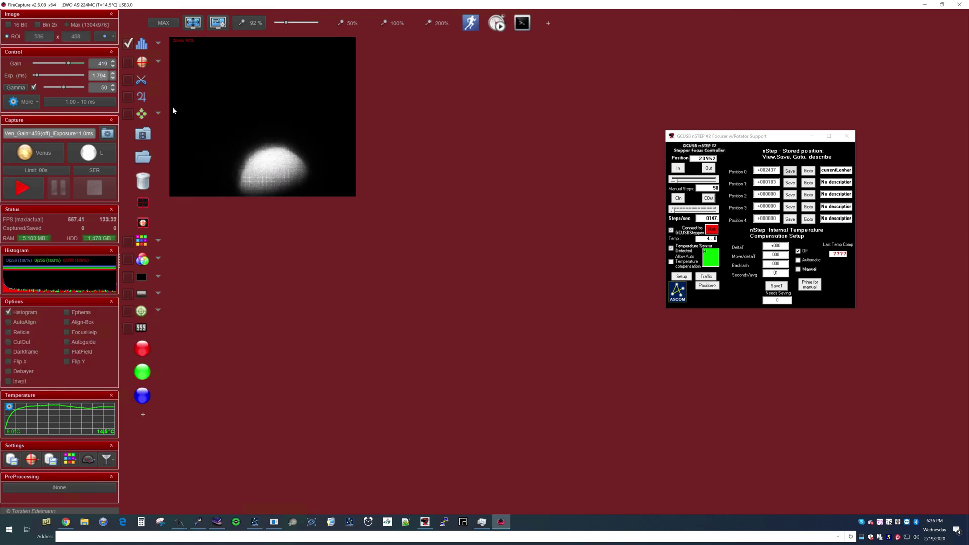
{"action": "left_click", "coordinate": [111, 40]}
{"action": "left_click", "coordinate": [222, 131]}
{"action": "left_click", "coordinate": [87, 327]}
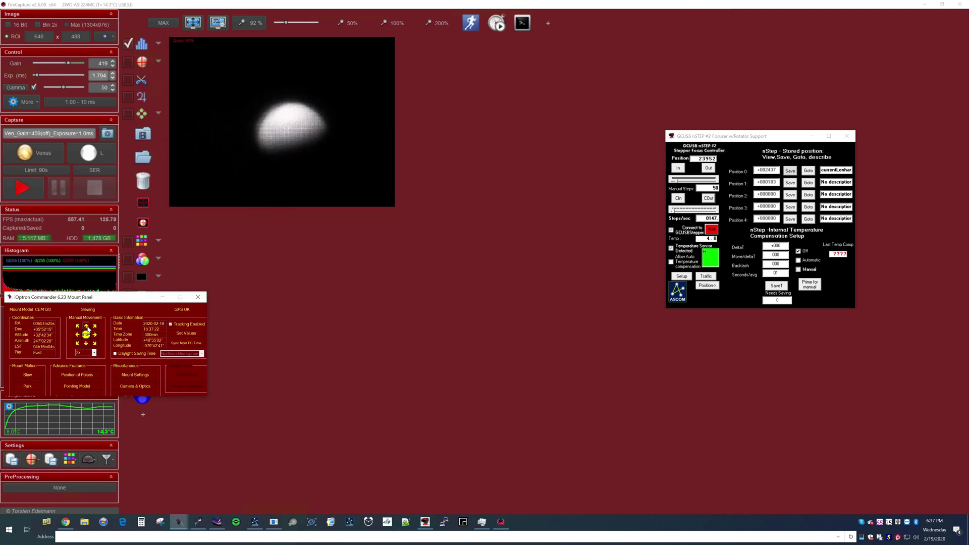
{"action": "left_click_drag", "start_coordinate": [181, 300], "coordinate": [411, 284]}
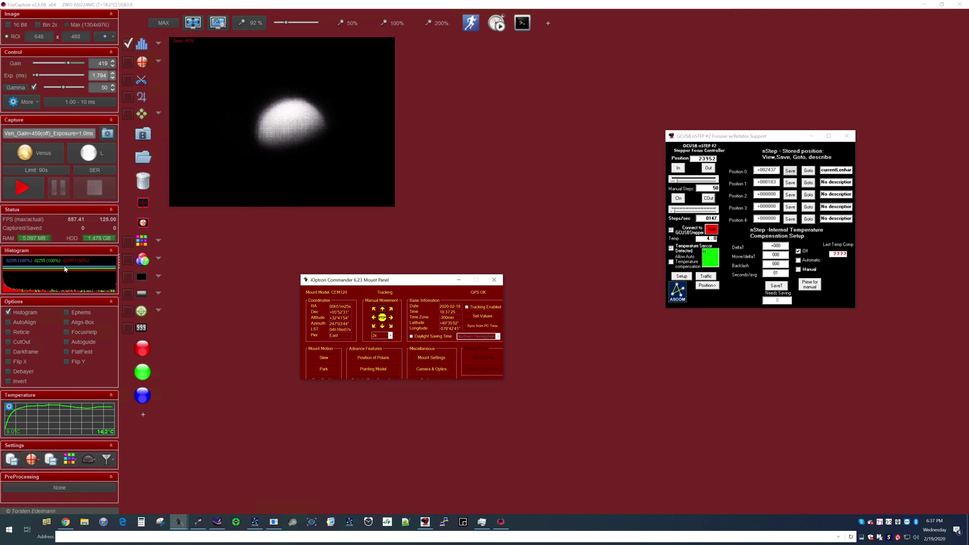
- Lower the camera gain to 335 and set the exposure to about 2.522 ms
{"action": "left_click_drag", "start_coordinate": [69, 64], "coordinate": [61, 63]}
{"action": "left_click_drag", "start_coordinate": [36, 75], "coordinate": [45, 76]}
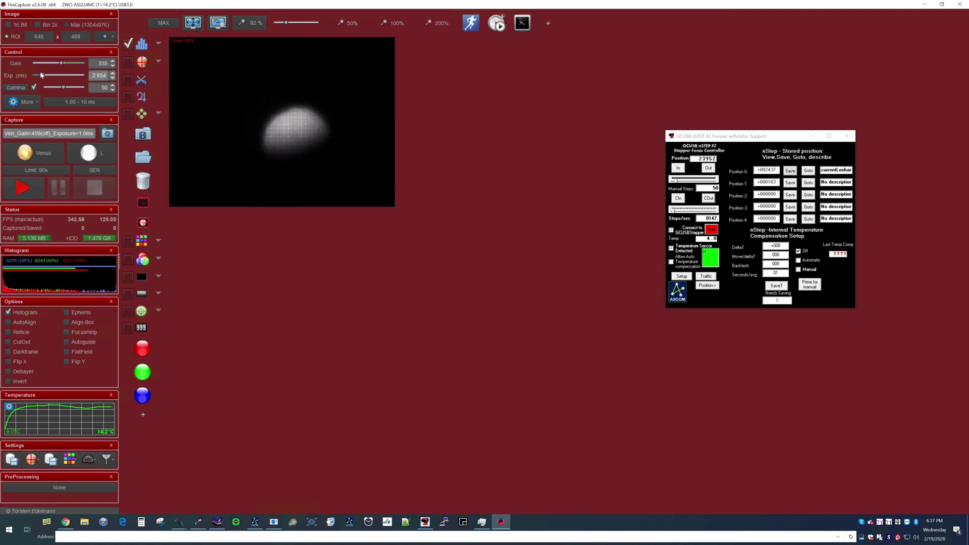
{"action": "left_click_drag", "start_coordinate": [40, 75], "coordinate": [42, 74]}
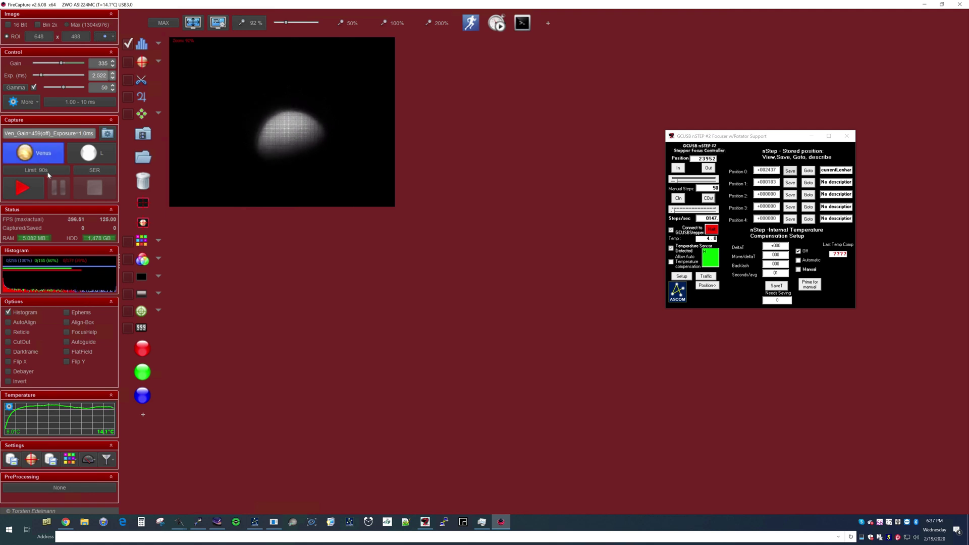
- Set the capture filter to IR and the capture limit to 3000 frames
{"action": "left_click", "coordinate": [94, 171]}
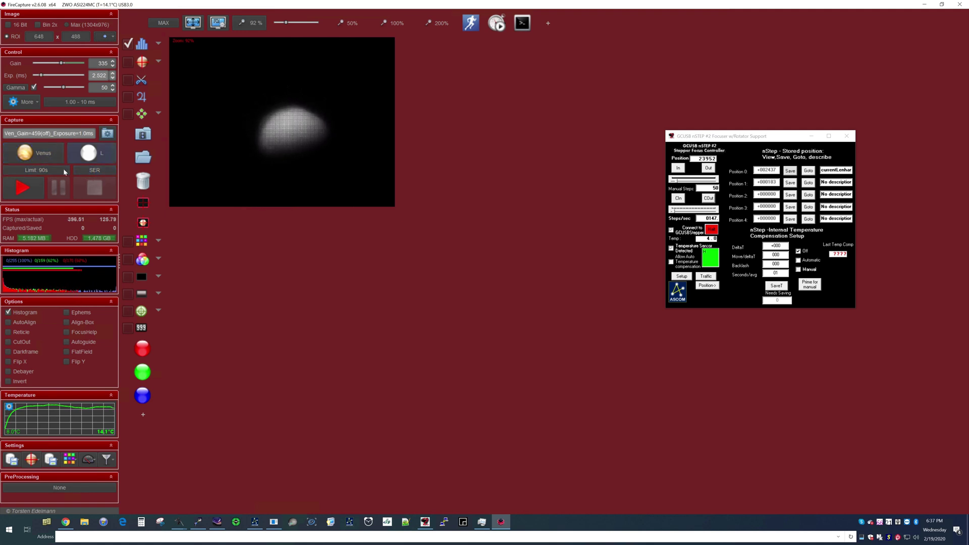
{"action": "left_click", "coordinate": [93, 159]}
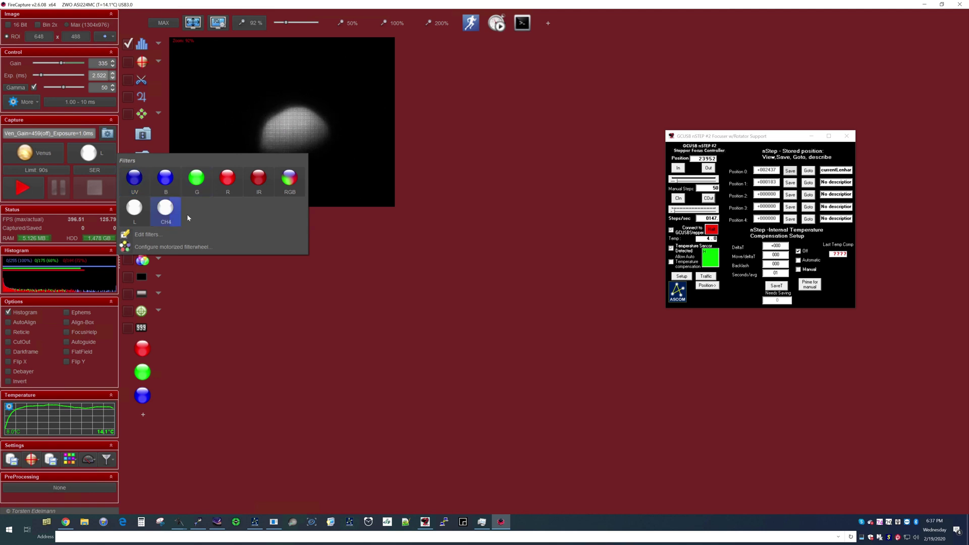
{"action": "left_click", "coordinate": [259, 179]}
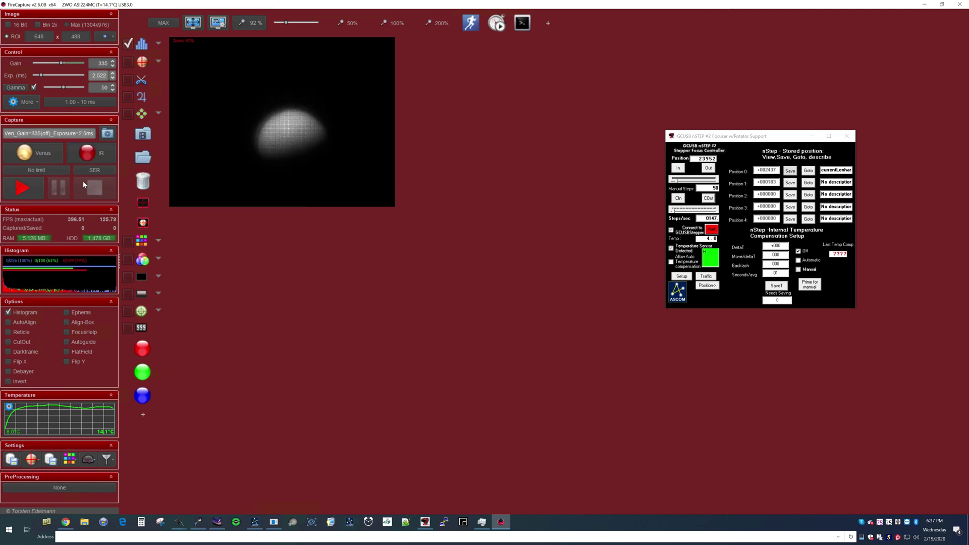
{"action": "left_click", "coordinate": [55, 171]}
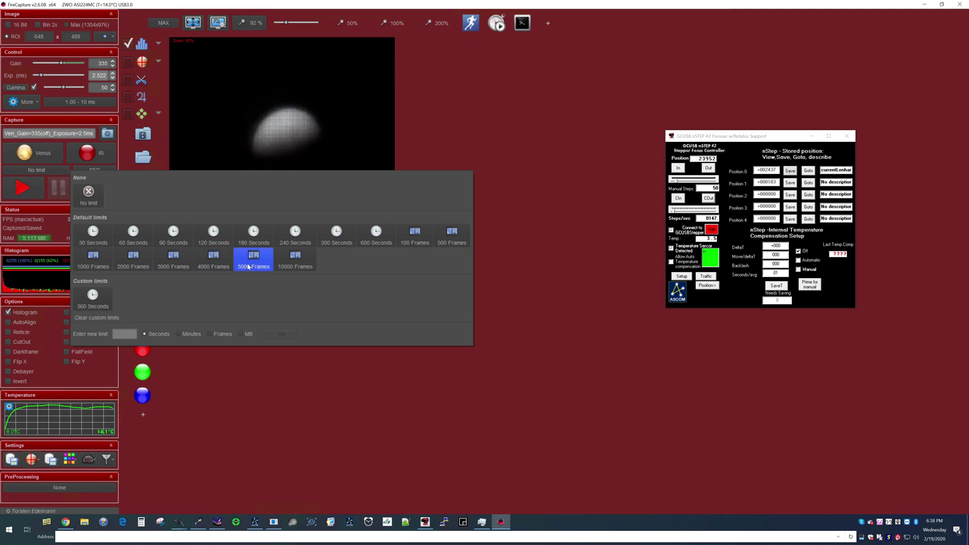
{"action": "left_click", "coordinate": [175, 265]}
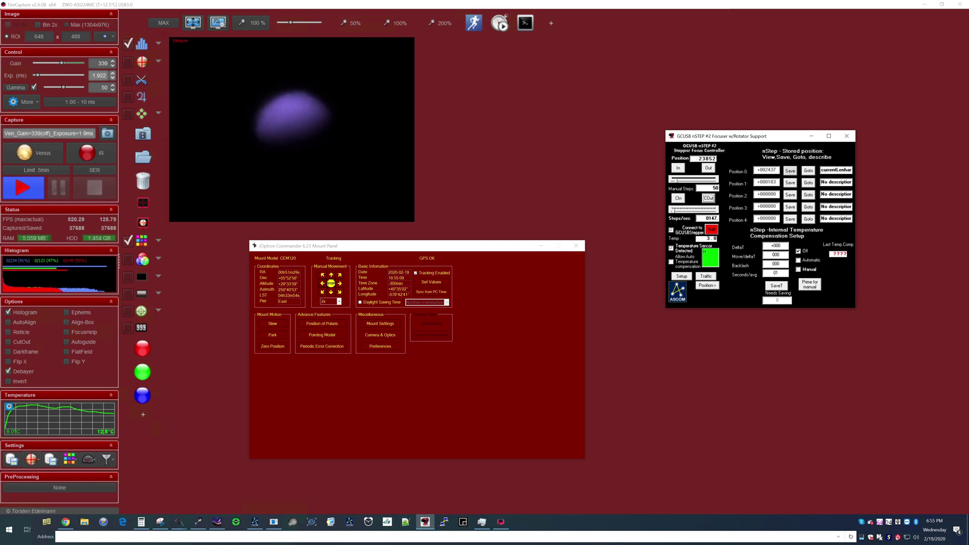
- Refine the focus on Venus by running the focuser continuously inward and outward around the sharpest point
{"action": "left_click", "coordinate": [679, 198]}
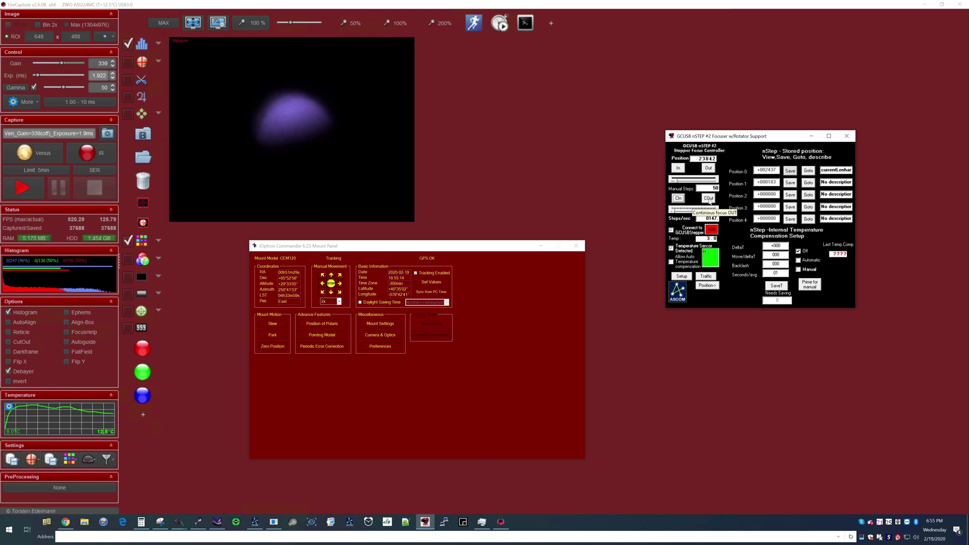
{"action": "left_click", "coordinate": [709, 199]}
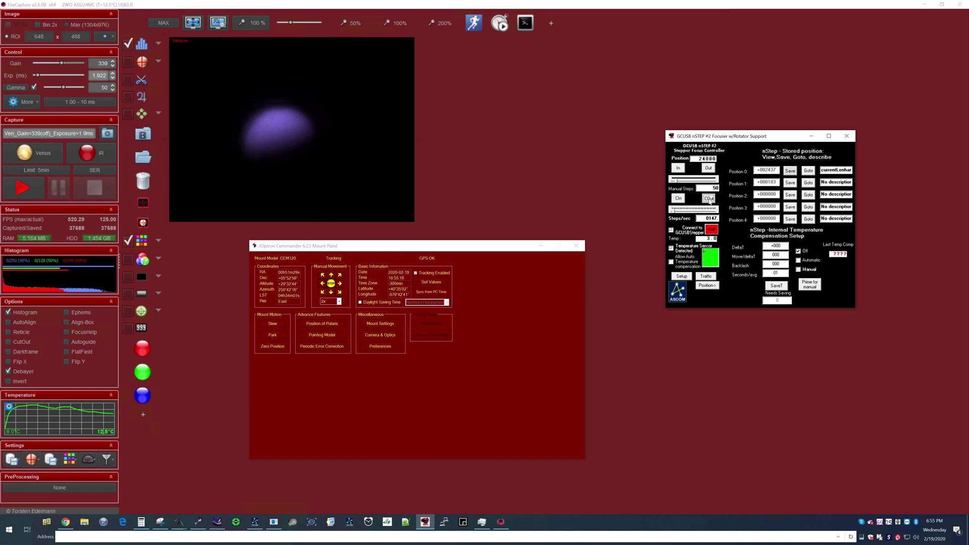
{"action": "left_click", "coordinate": [679, 199]}
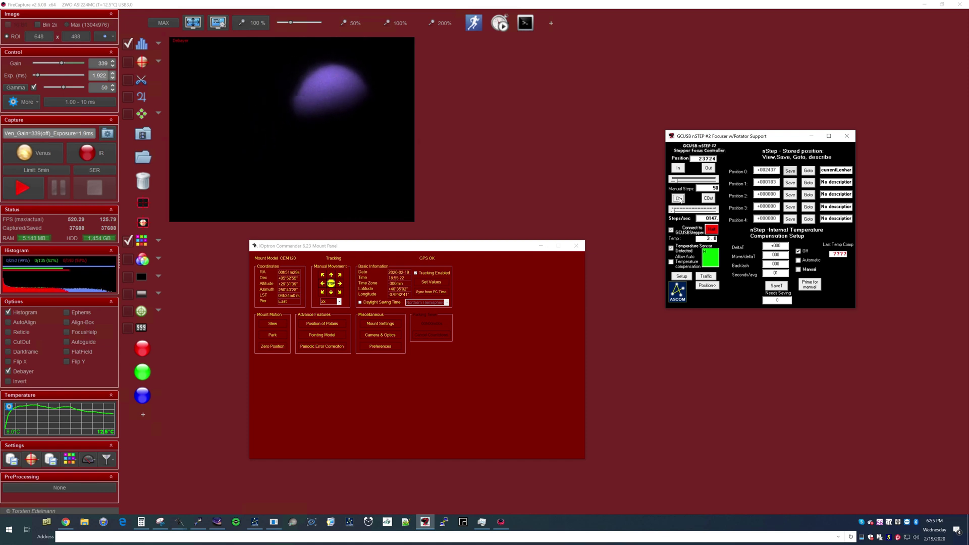
{"action": "left_click", "coordinate": [713, 200]}
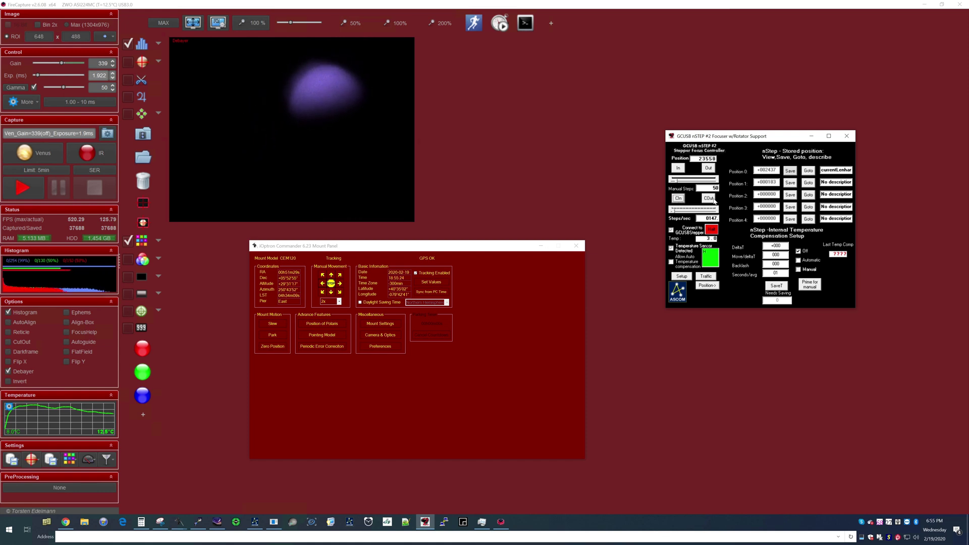
{"action": "left_click", "coordinate": [712, 199]}
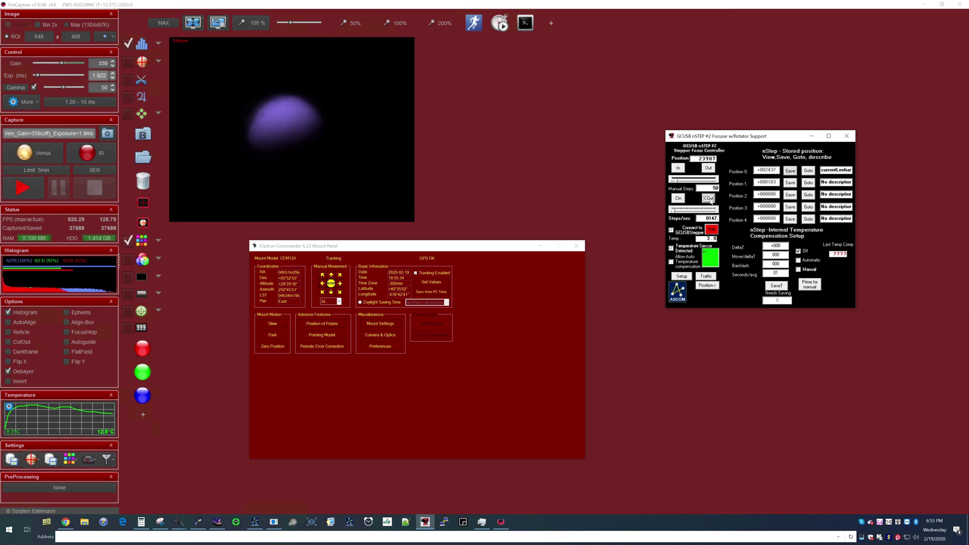
{"action": "left_click", "coordinate": [679, 198]}
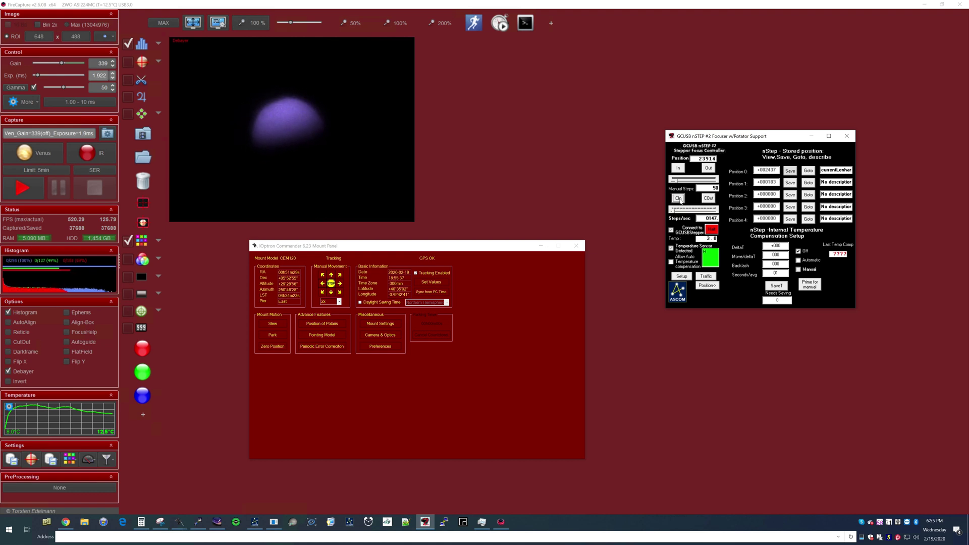
{"action": "left_click", "coordinate": [709, 198]}
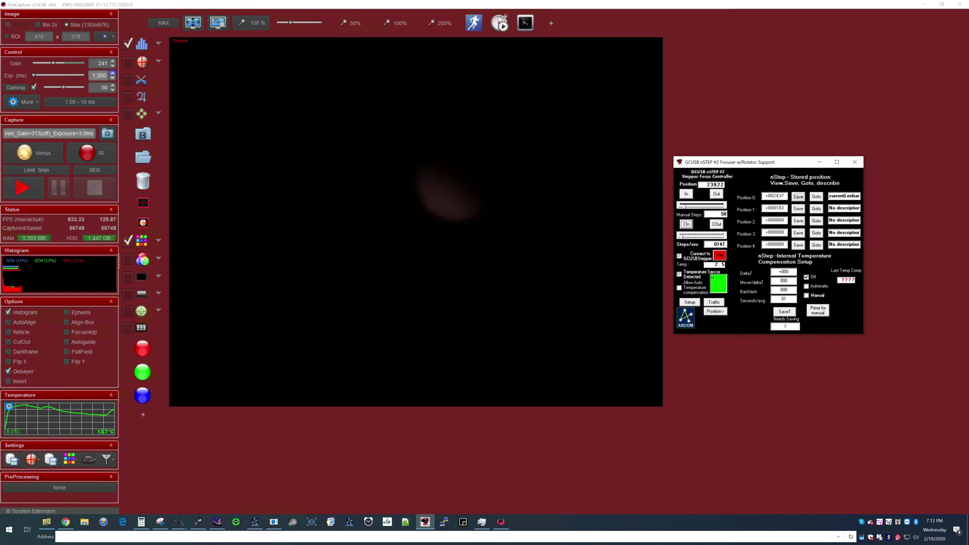
- Fine-tune the brightness of Venus with an exposure of 1.200 ms and a gain of 265
{"action": "left_click", "coordinate": [112, 73]}
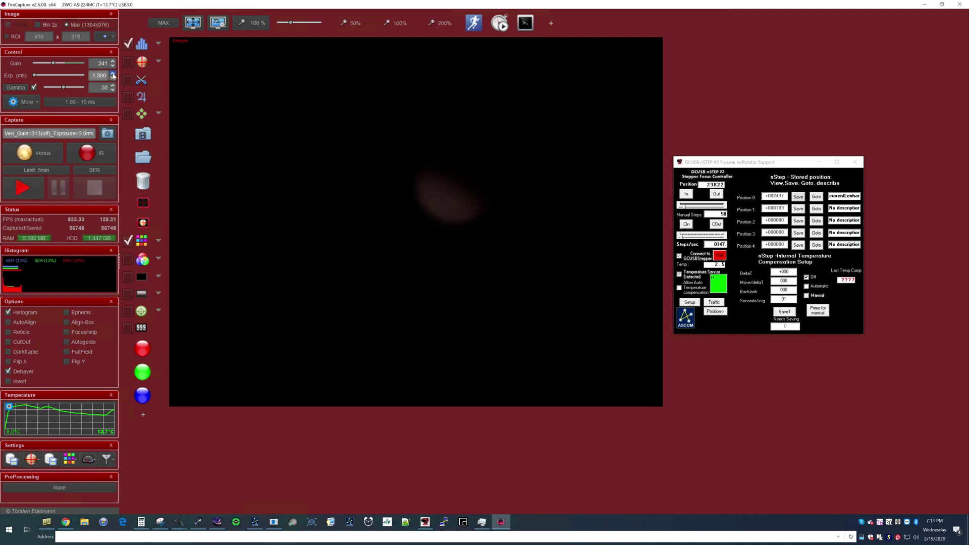
{"action": "left_click", "coordinate": [113, 73]}
{"action": "left_click", "coordinate": [113, 77]}
{"action": "left_click", "coordinate": [113, 78]}
{"action": "left_click", "coordinate": [113, 77]}
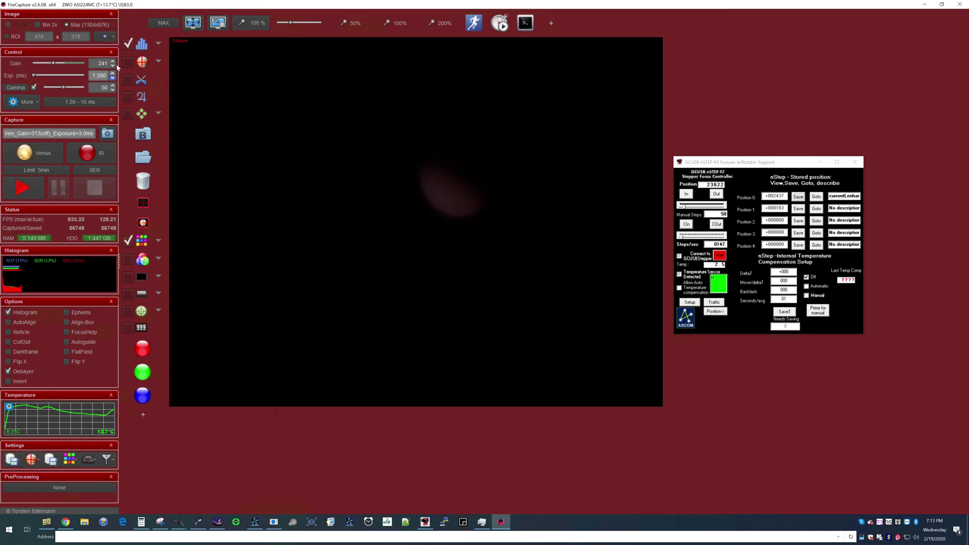
{"action": "left_click", "coordinate": [55, 62]}
{"action": "left_click_drag", "start_coordinate": [54, 62], "coordinate": [55, 62]}
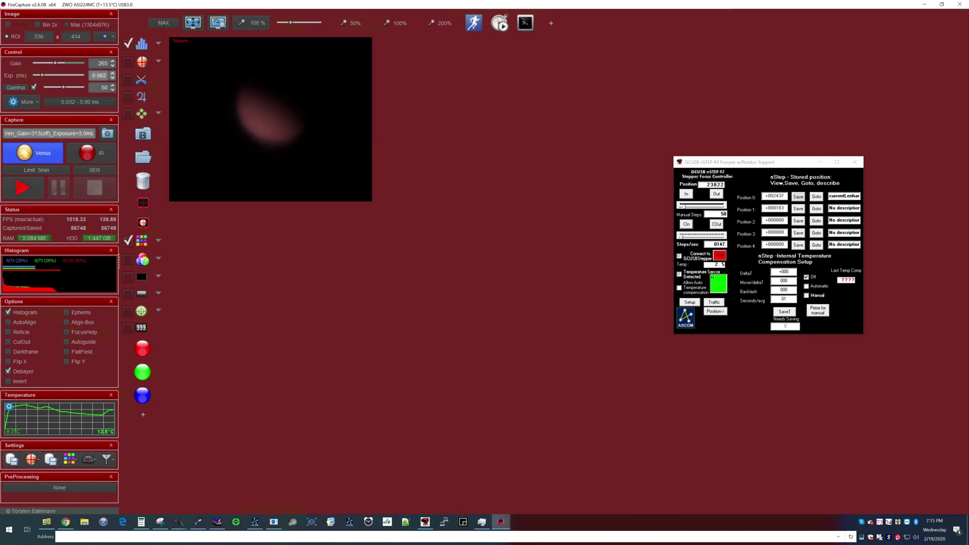
- Start recording the Venus video with the current capture settings
{"action": "left_click", "coordinate": [22, 188]}
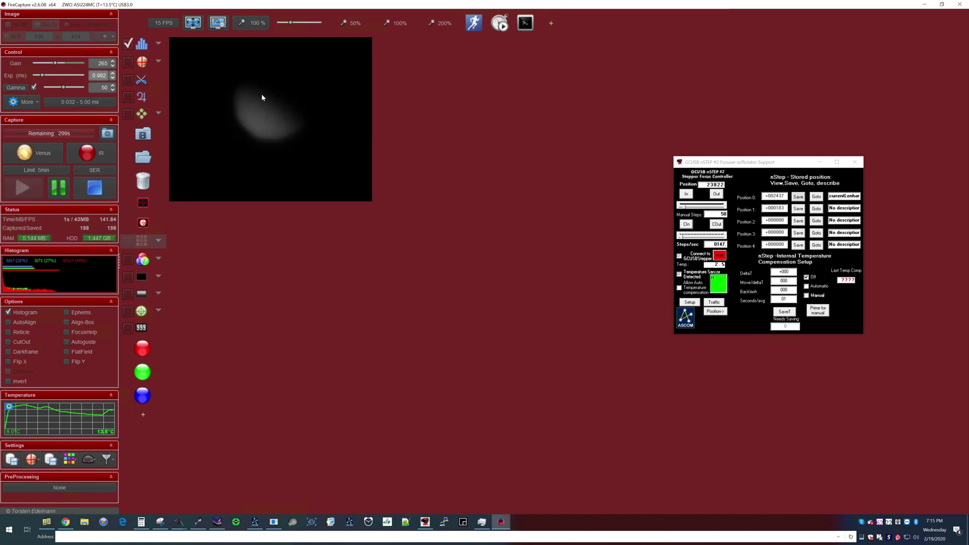